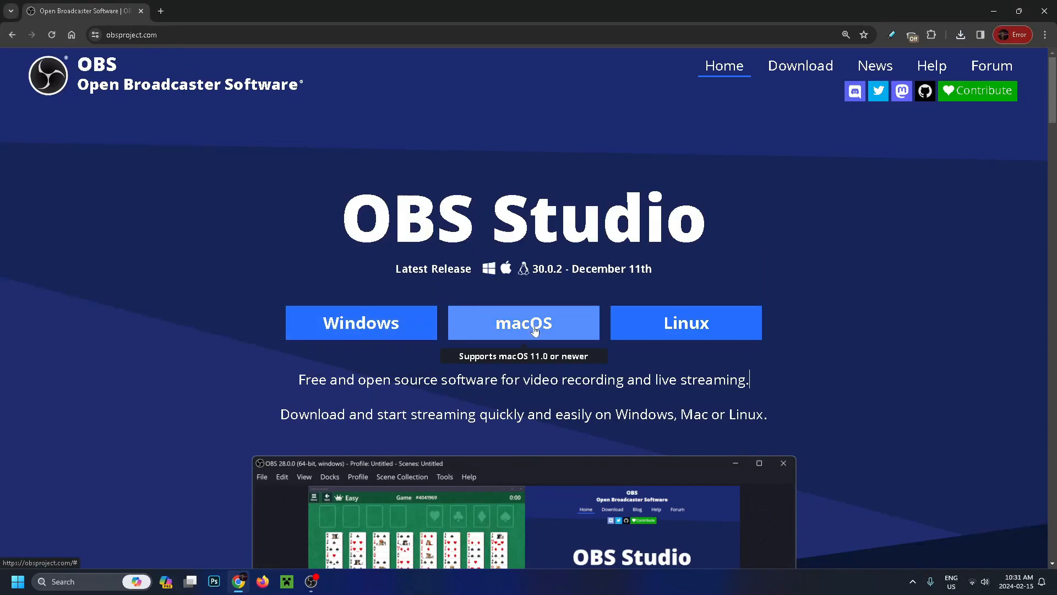
Download the Windows installer for OBS Studio 30.0.2, launch it and proceed past the setup's welcome page.
left_click(395, 326)
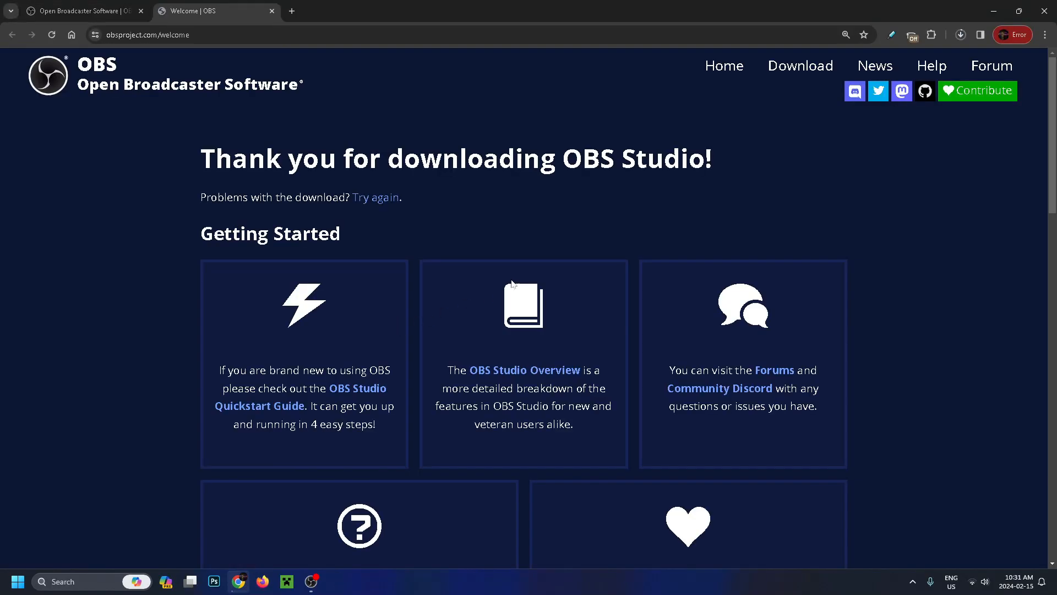
left_click(961, 34)
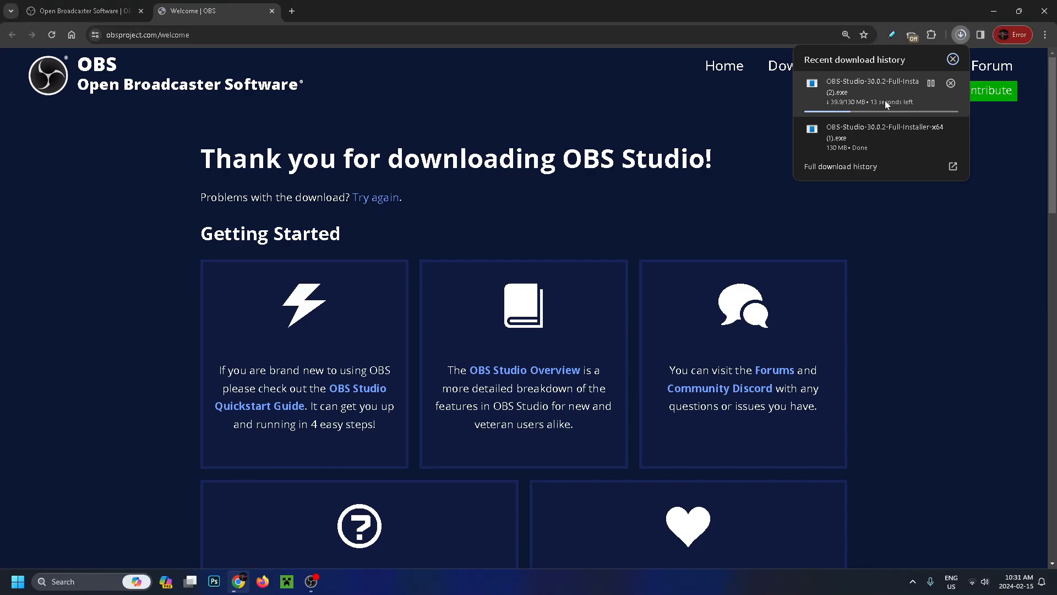
left_click(849, 133)
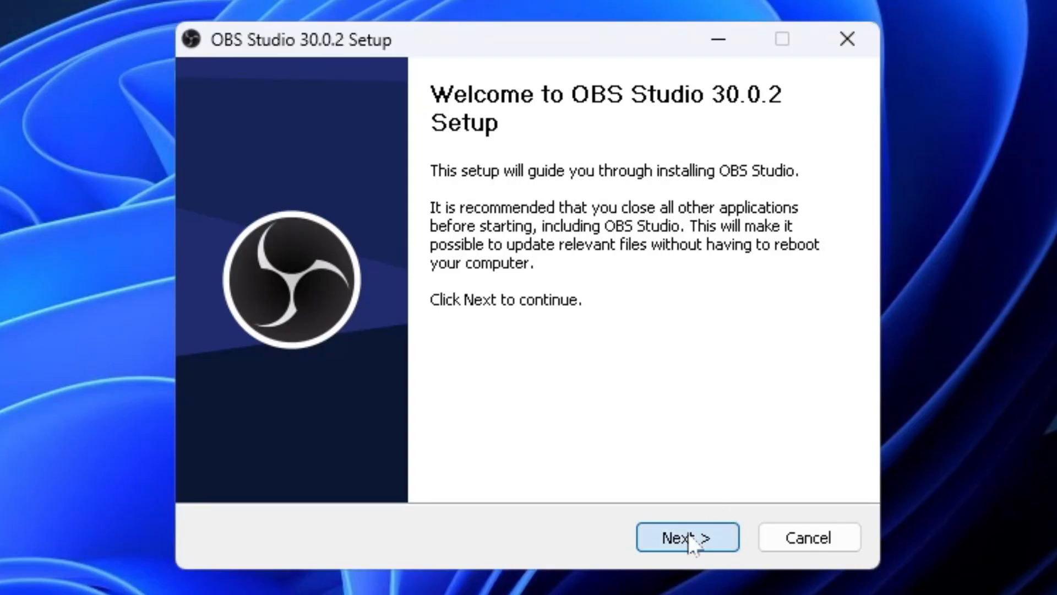
left_click(687, 537)
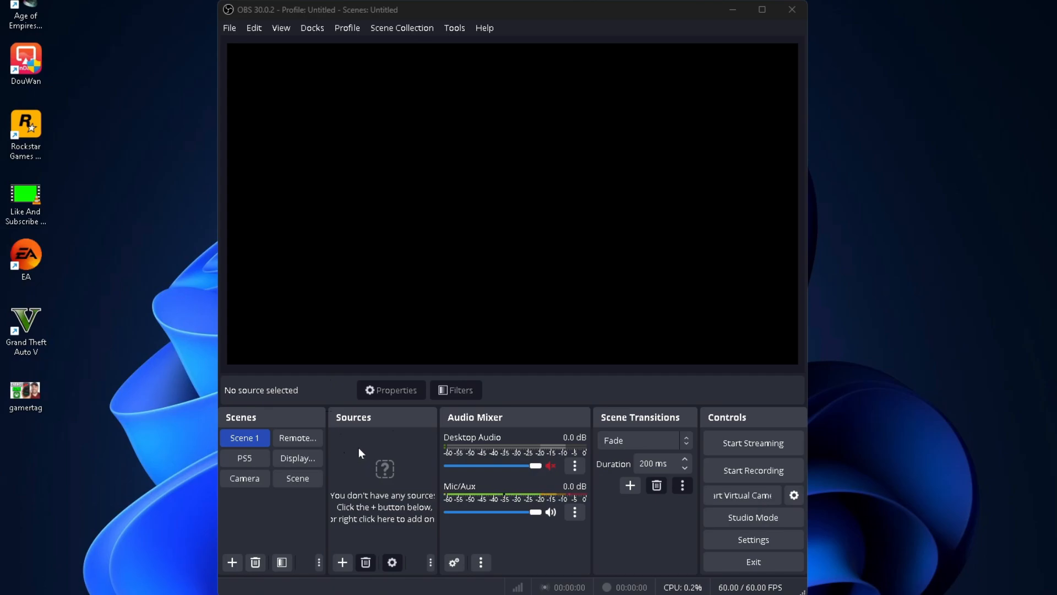
Add a new Display Capture source named "Display" to Scene 1.
left_click(342, 562)
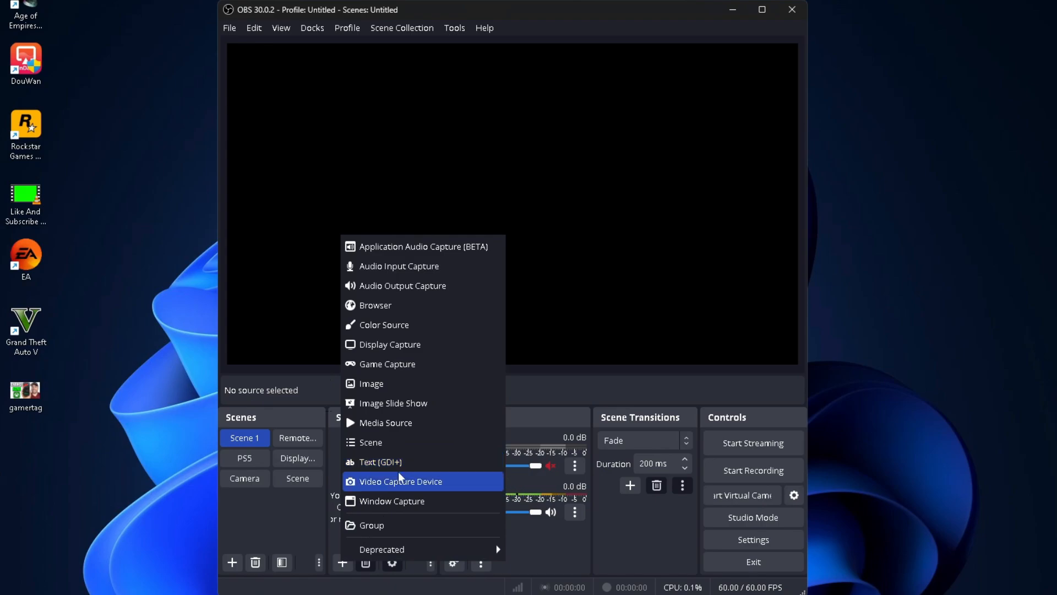
left_click(408, 348)
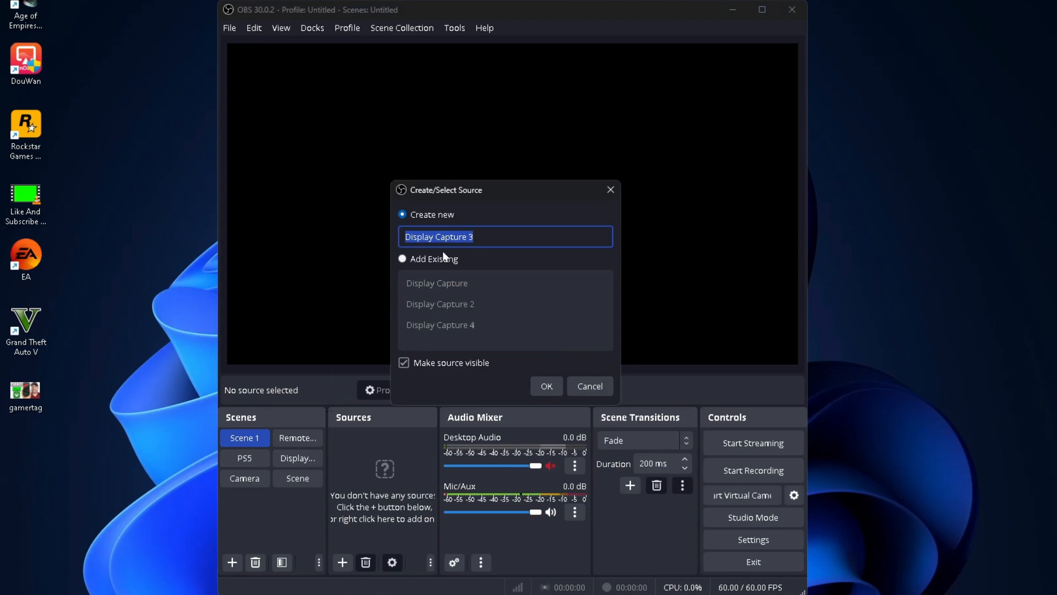
type("Displ")
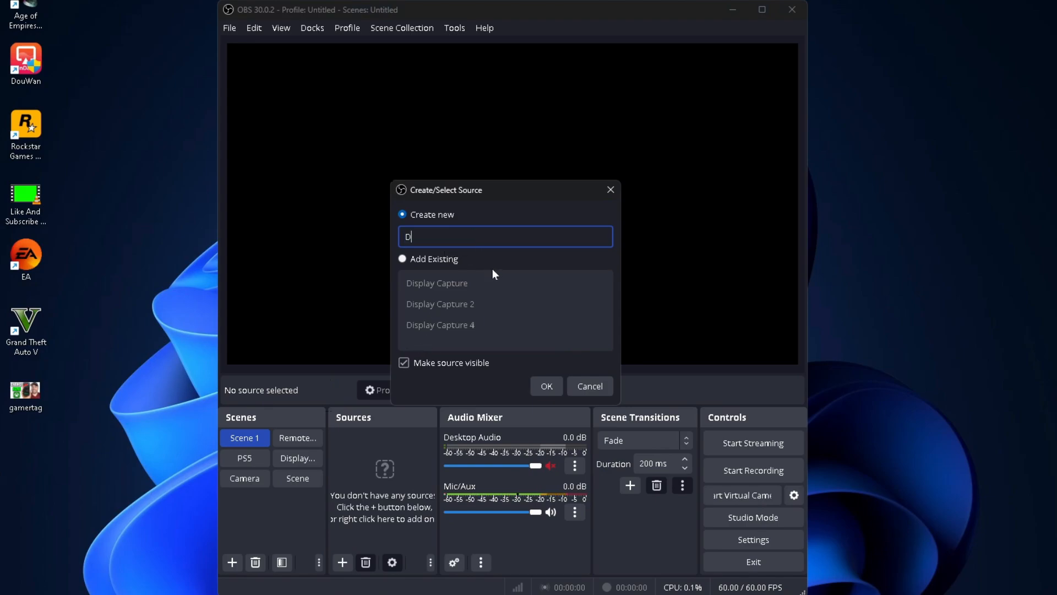
type("ay")
left_click(548, 381)
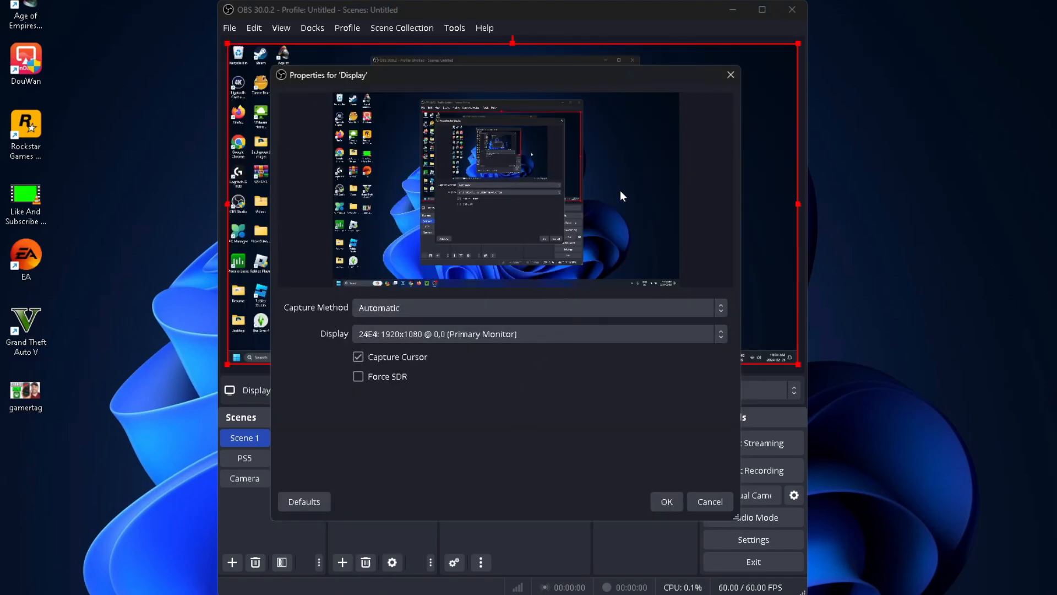
Set the Display source's capture method to Automatic and accept its properties.
left_click(468, 312)
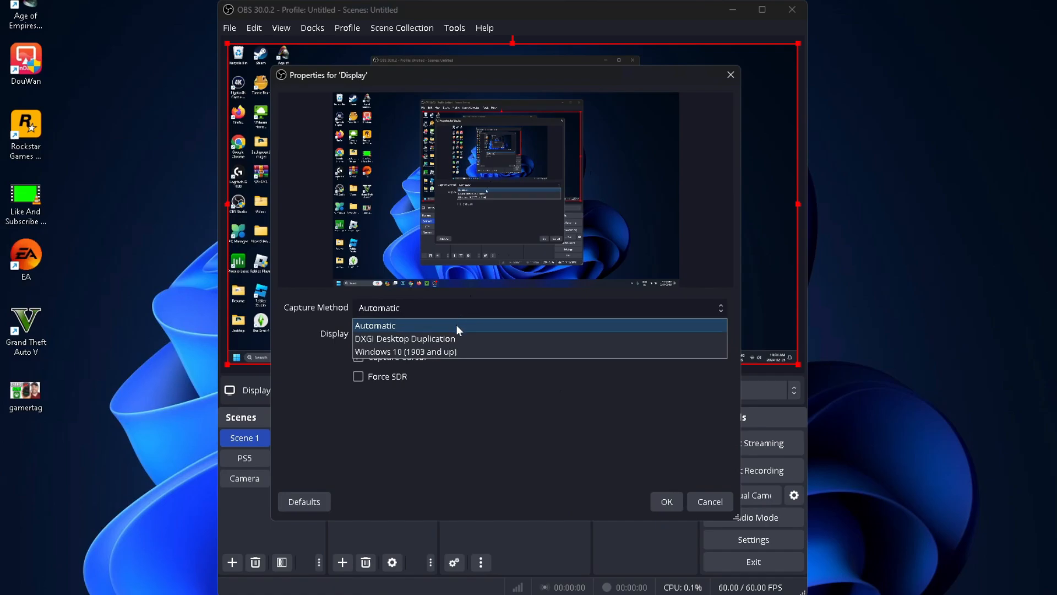
left_click(456, 325)
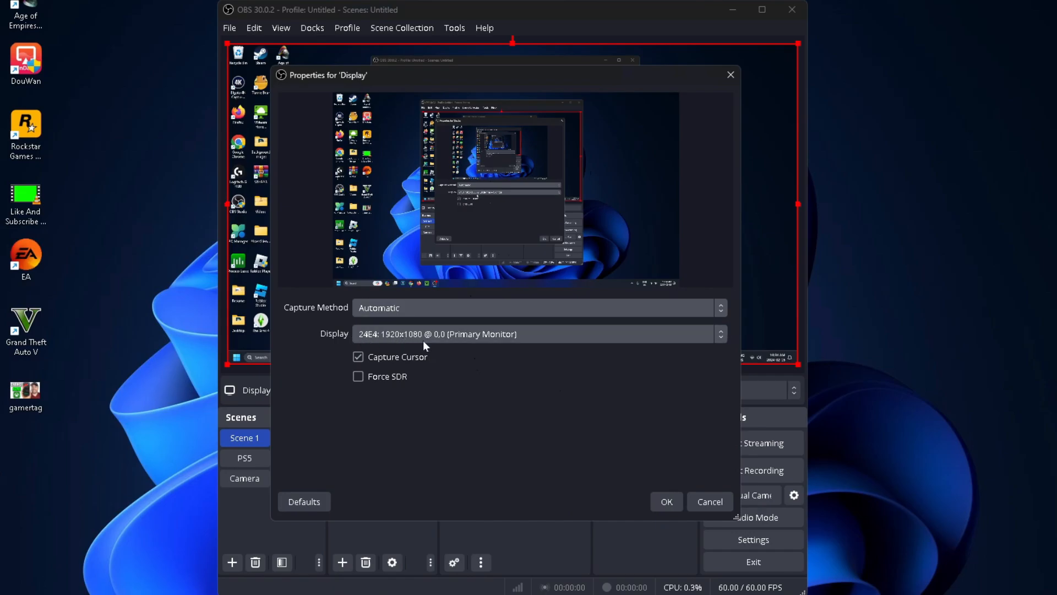
left_click(666, 498)
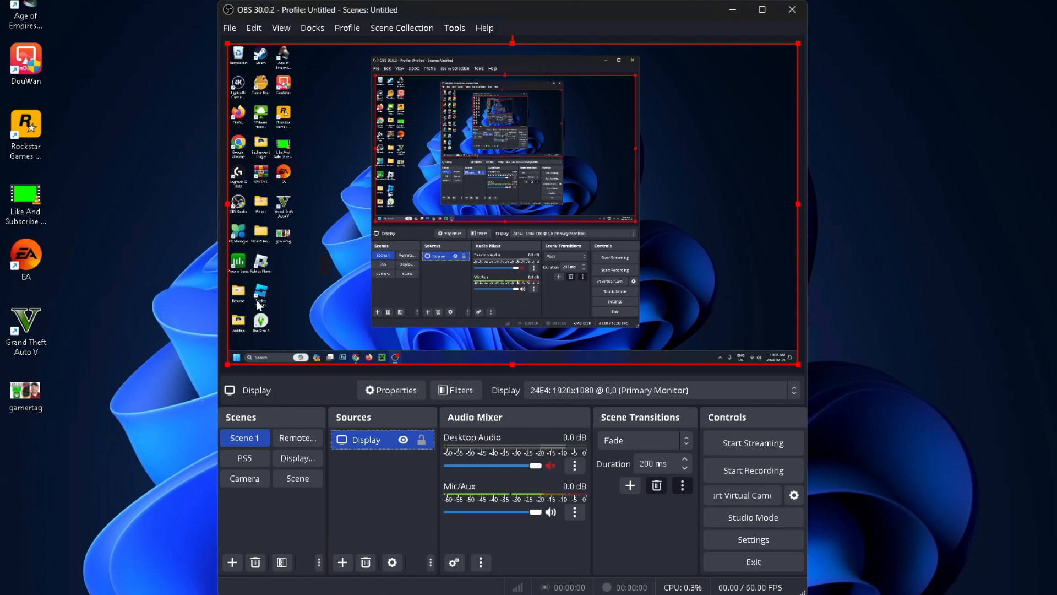
Try shrinking the Display source in the preview, fit it to the full canvas and lock it.
left_click_drag(798, 365, 718, 319)
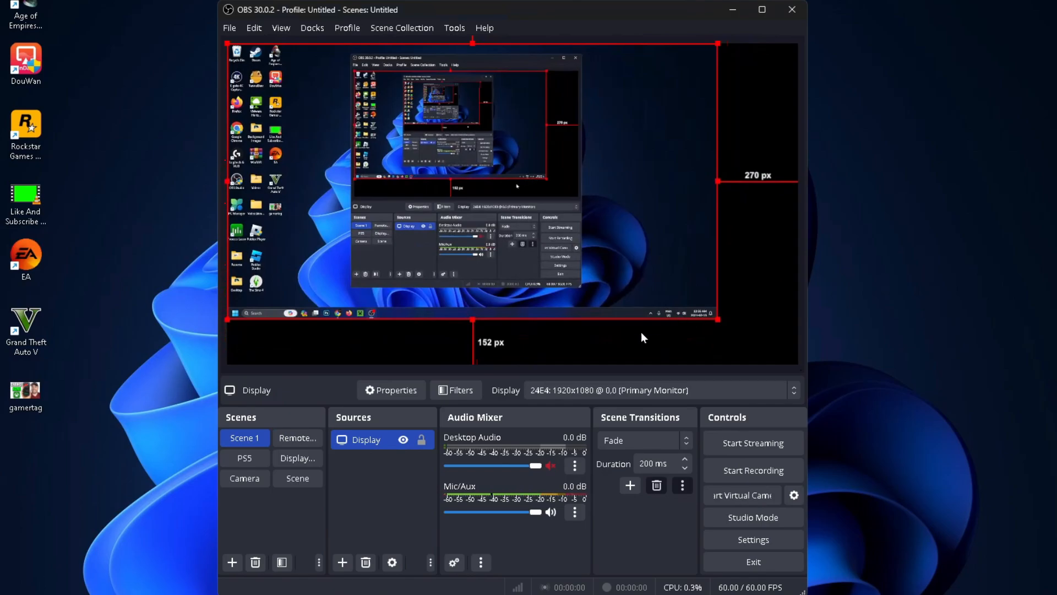
key("ctrl+f")
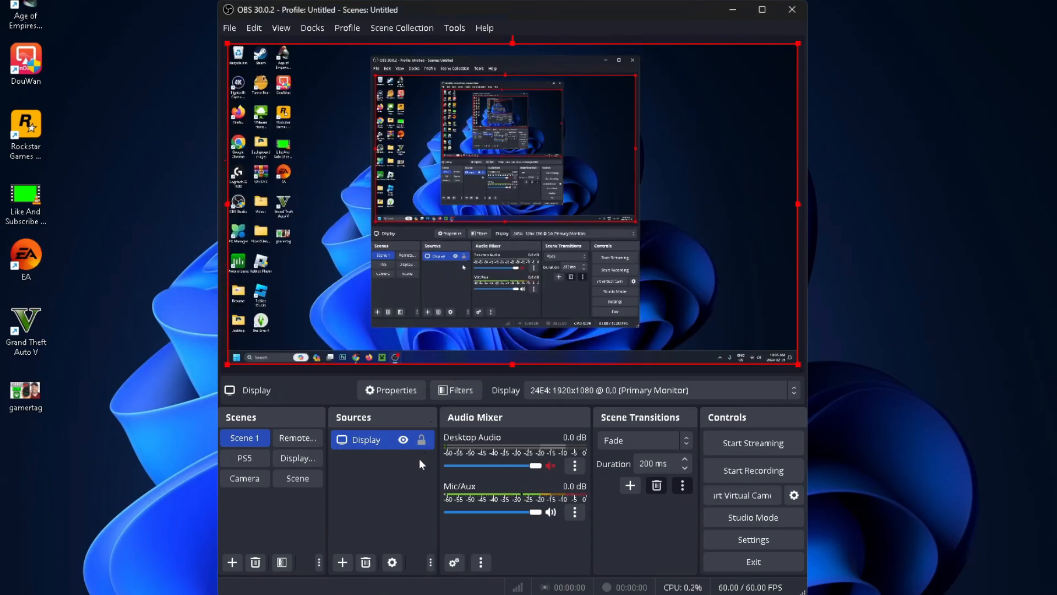
left_click(422, 440)
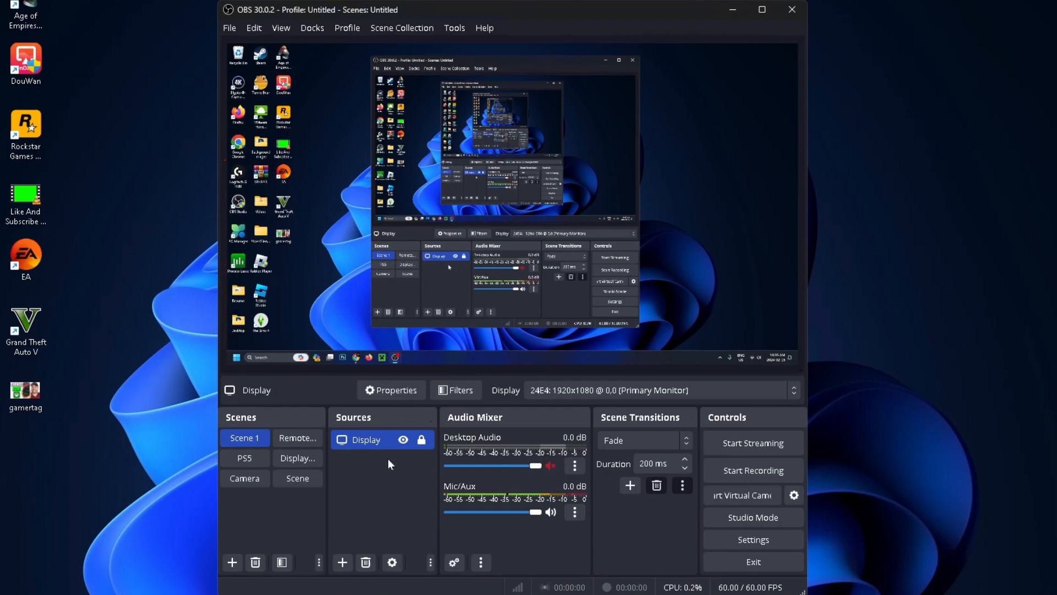
Add a new Video Capture Device source named "Webcam" to Scene 1.
left_click(342, 562)
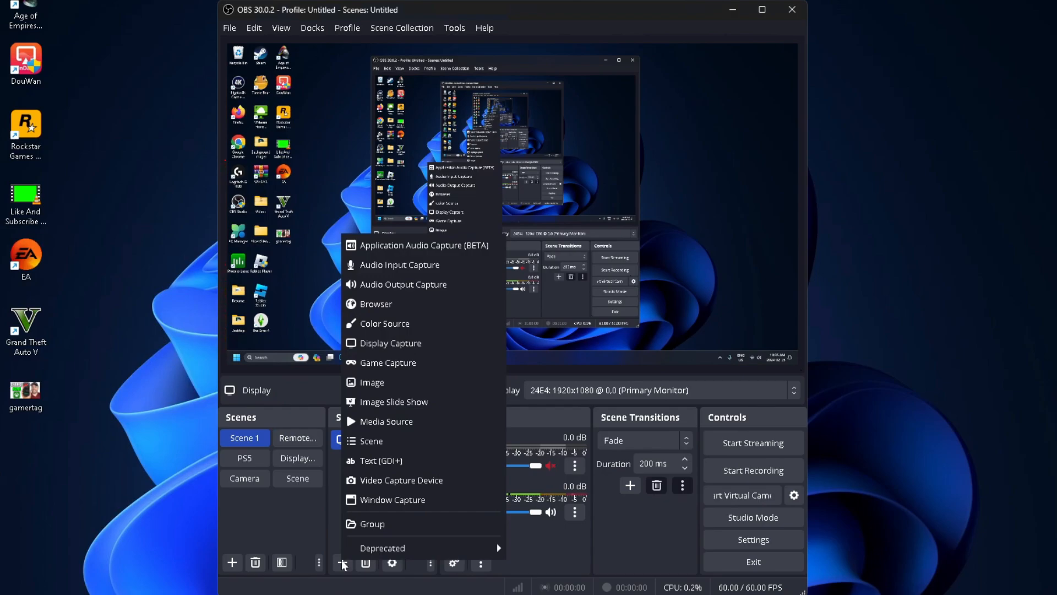
left_click(387, 481)
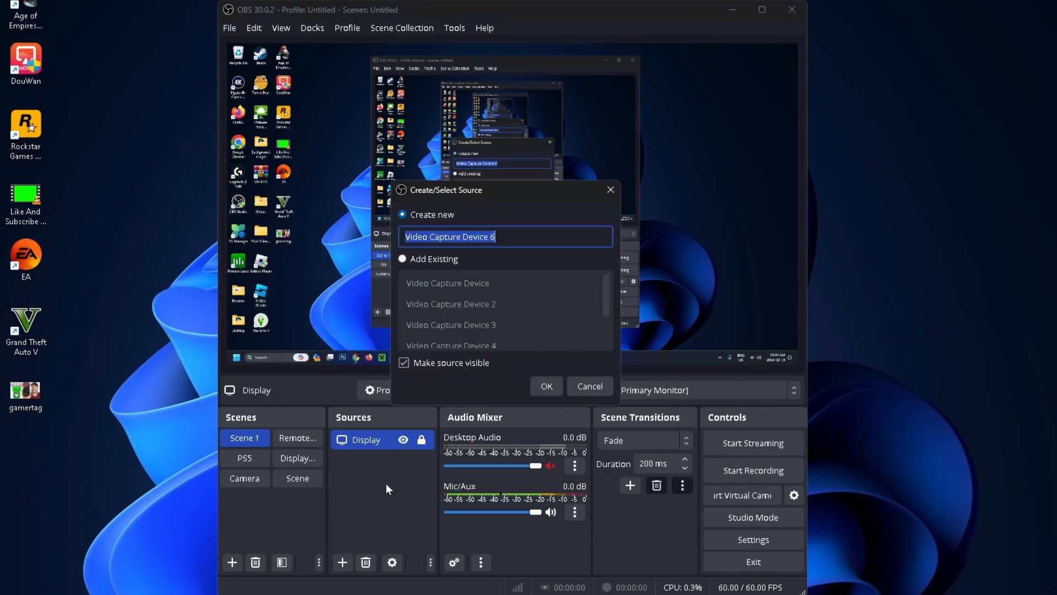
type("We")
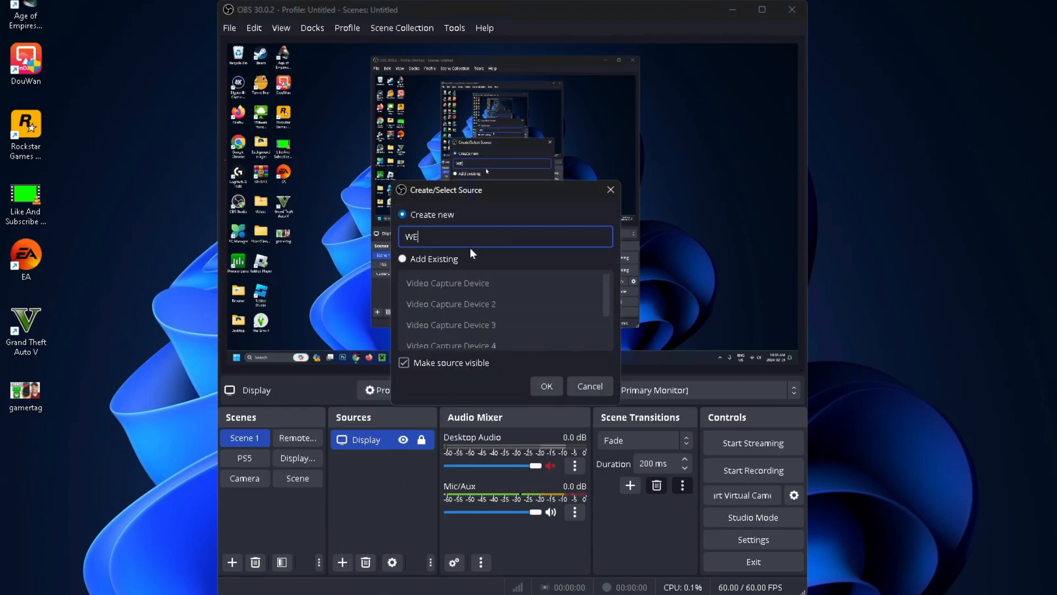
type("bcam")
left_click(535, 384)
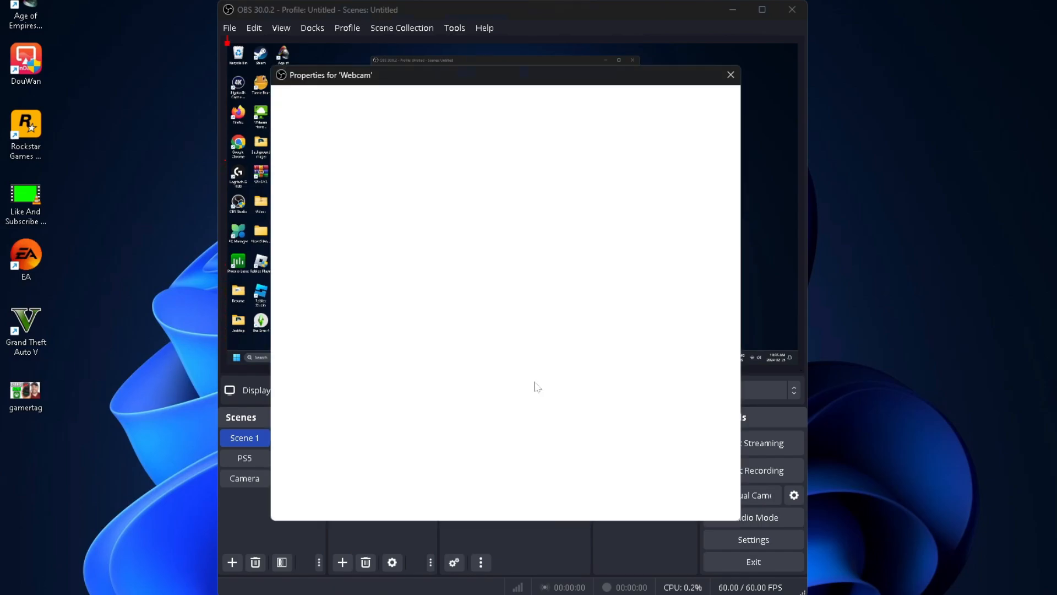
Choose HD Pro Webcam C920 as the Webcam source's device and accept its properties.
left_click(428, 314)
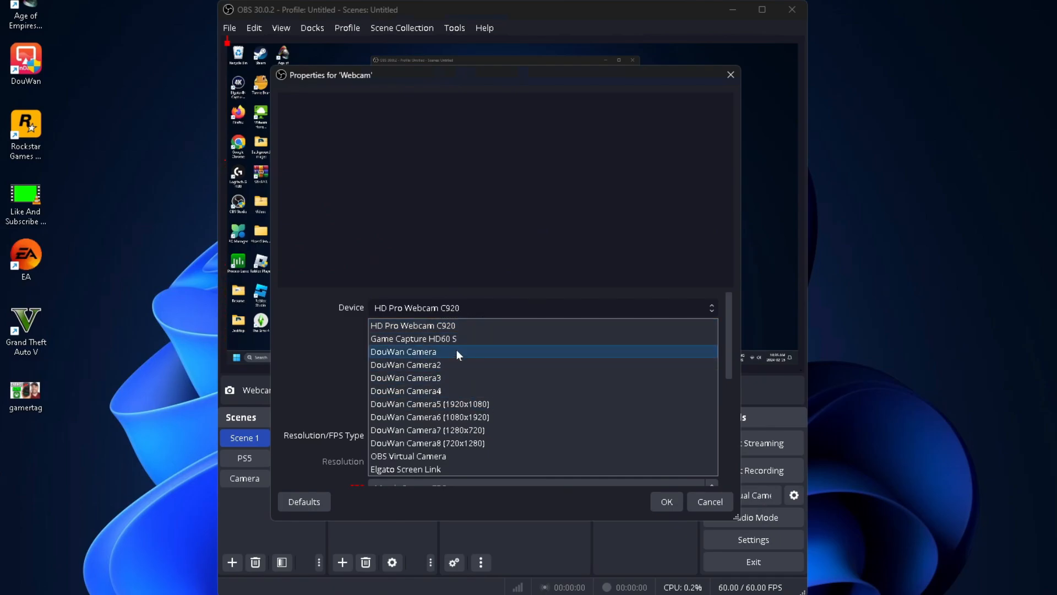
left_click(455, 325)
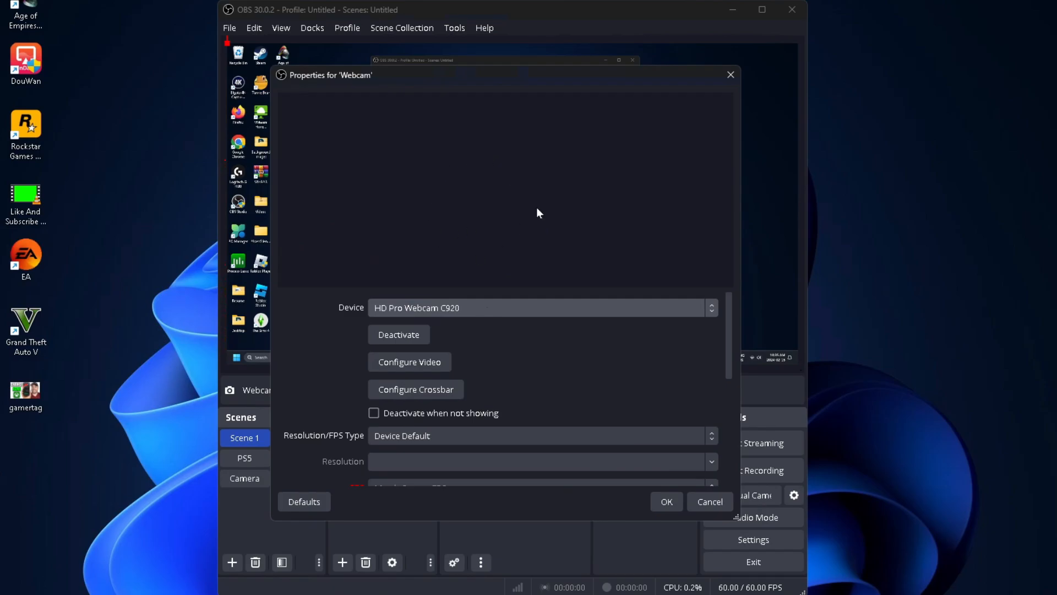
left_click(667, 502)
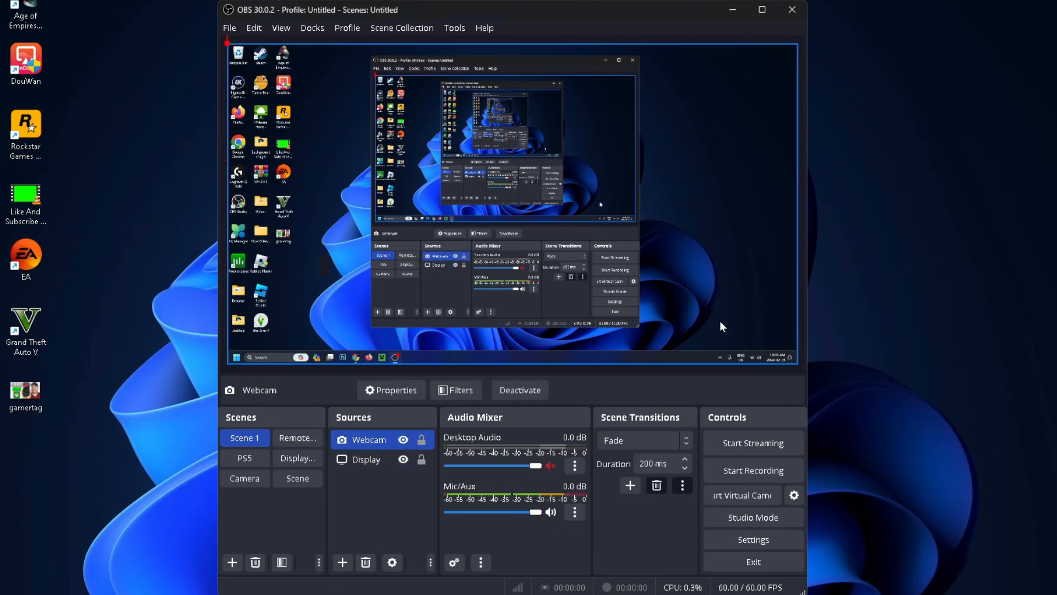
Lock both the Display and Webcam sources in Scene 1.
left_click(762, 332)
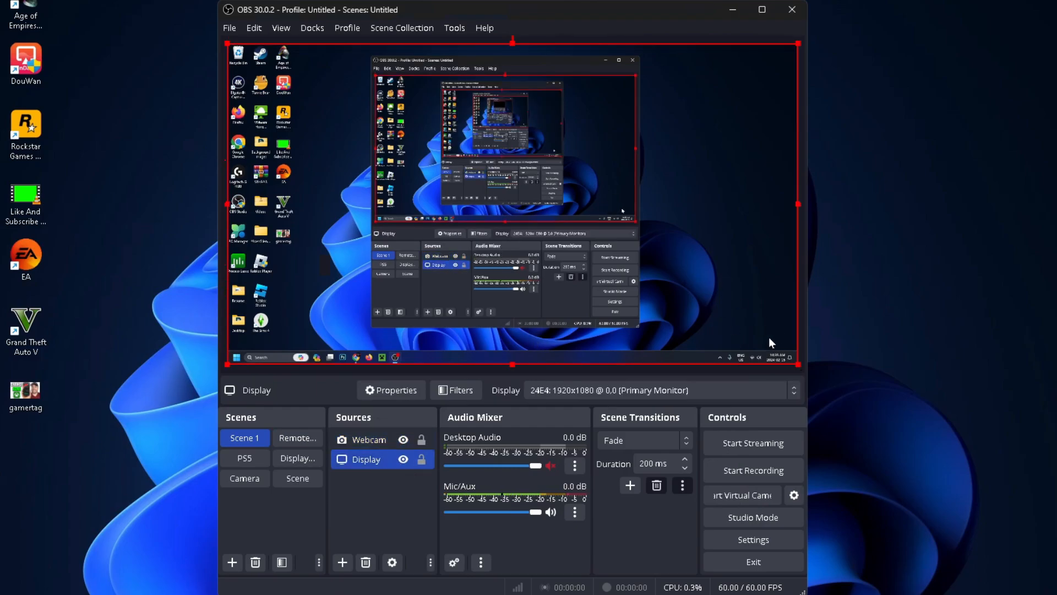
left_click(422, 459)
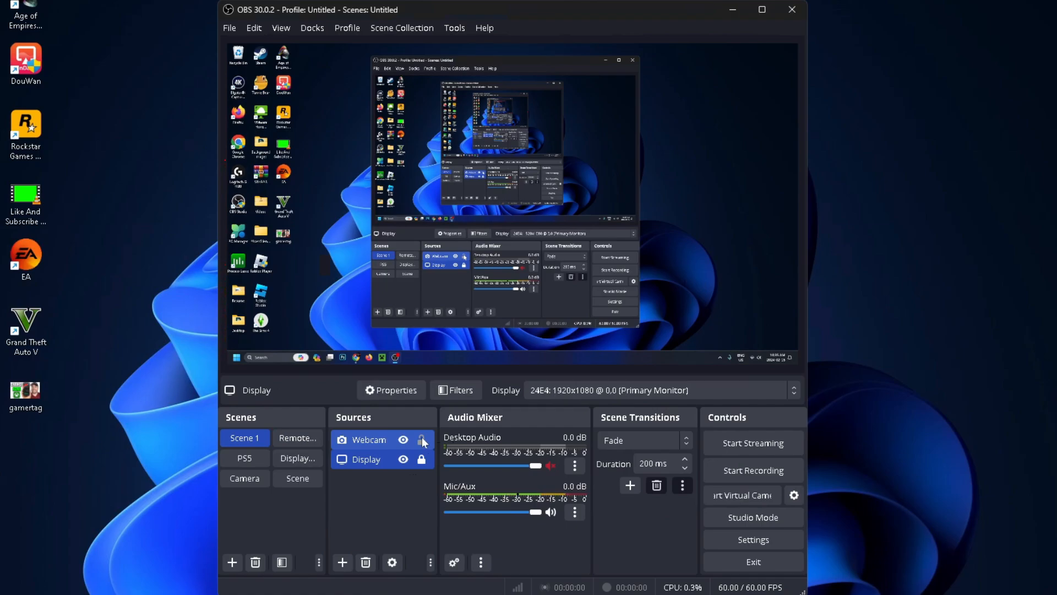
left_click(422, 440)
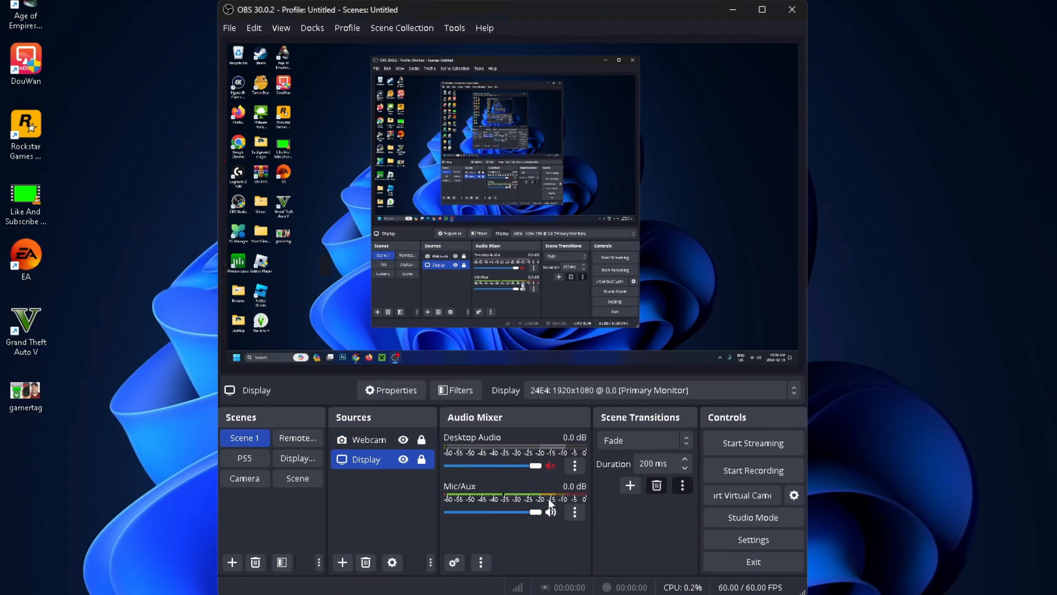
Set the Mic/Aux input device to Microphone (Shure MV7) and accept its properties.
left_click(575, 514)
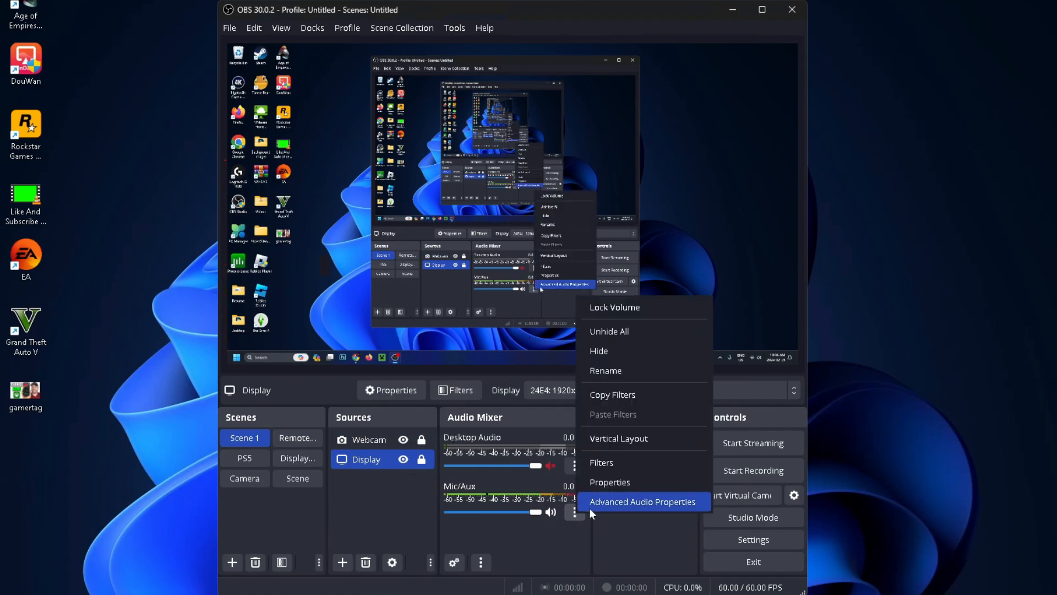
left_click(616, 486)
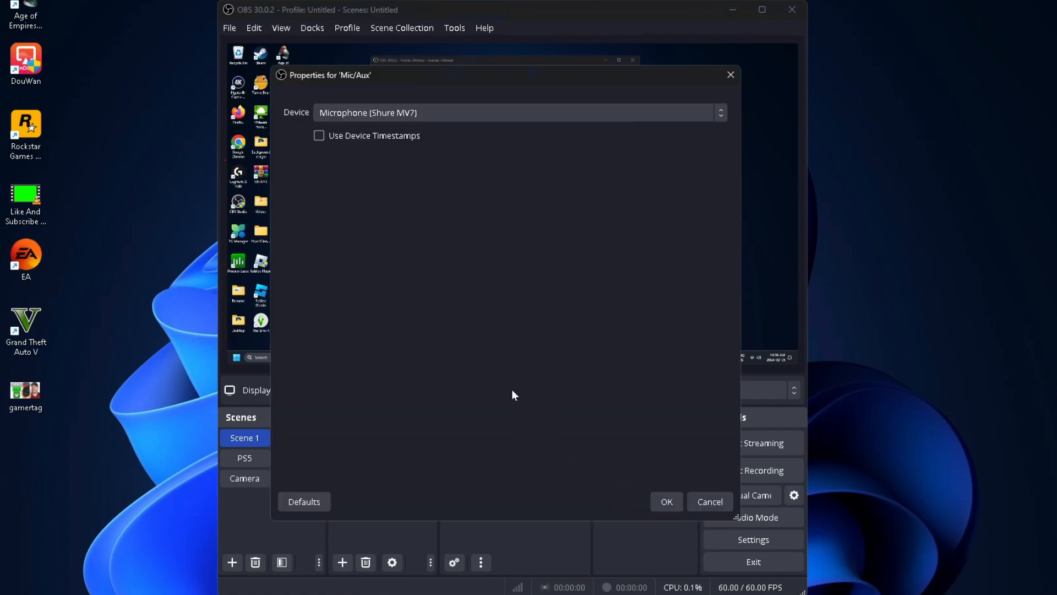
left_click(471, 118)
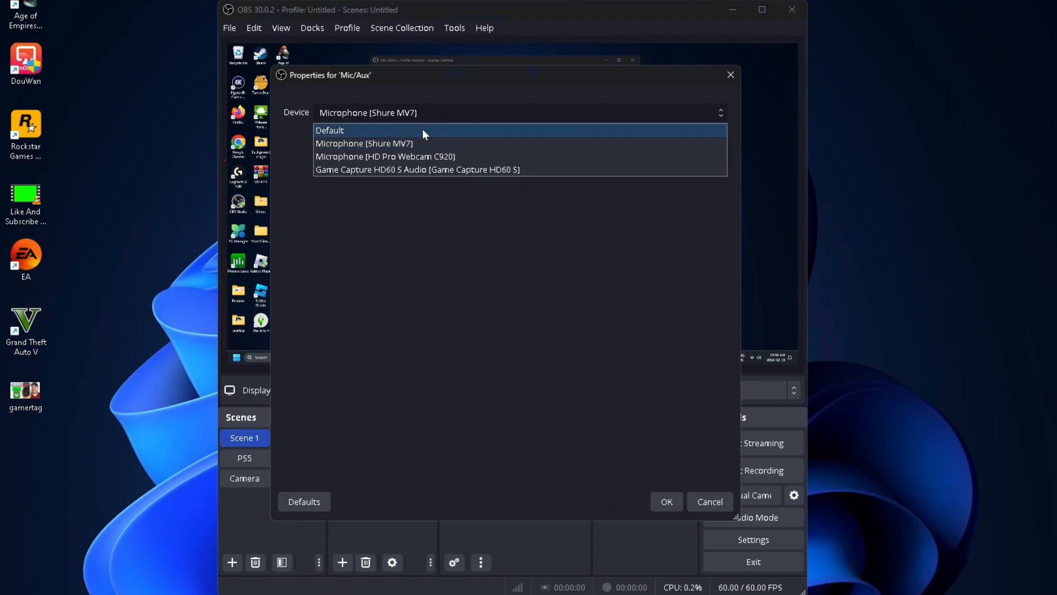
left_click(451, 142)
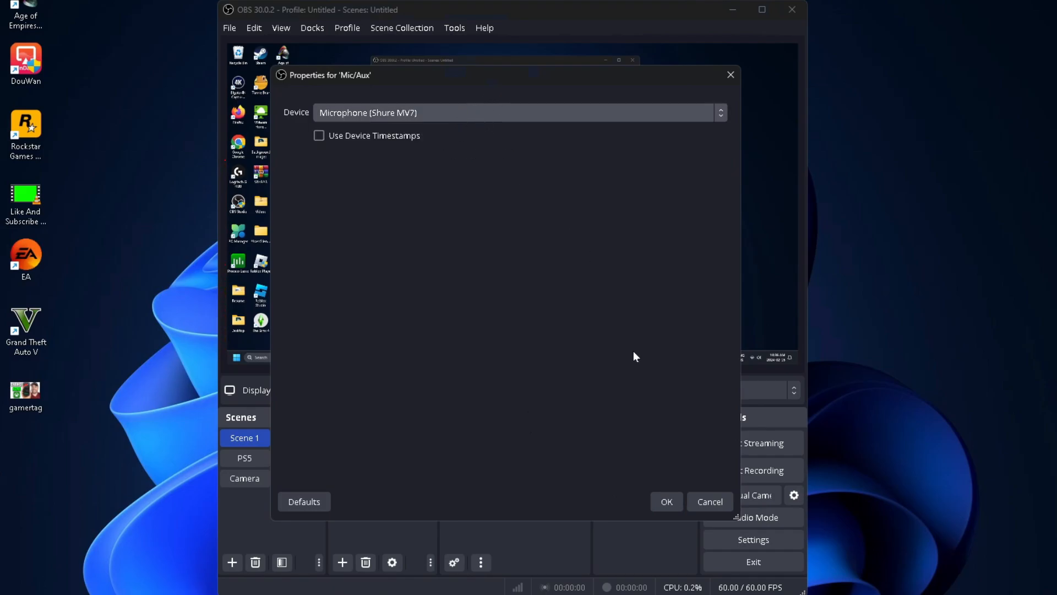
left_click(665, 501)
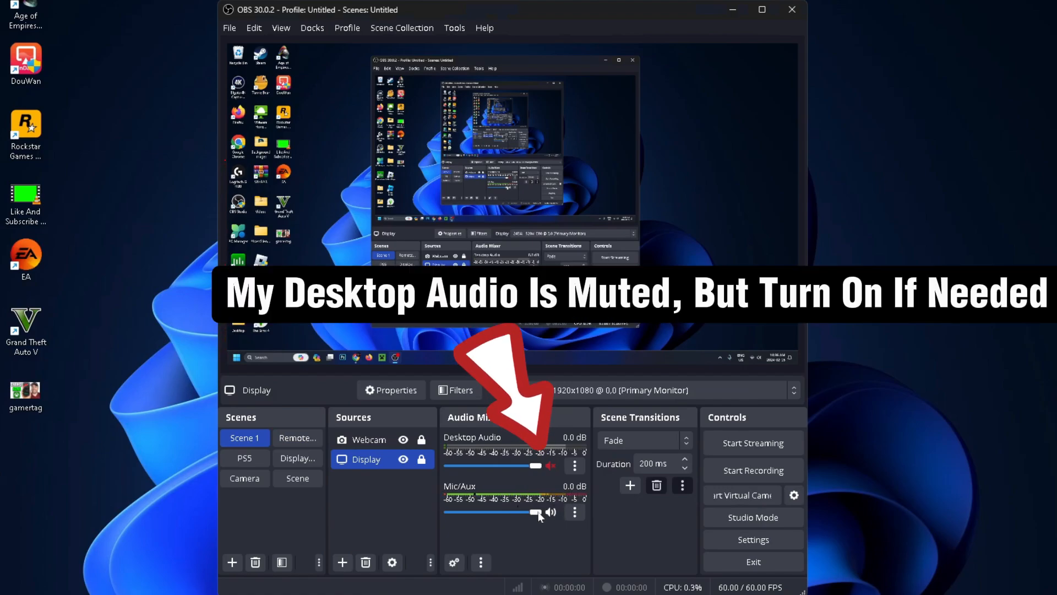
left_click_drag(536, 513, 552, 516)
left_click(387, 439, "ctrl")
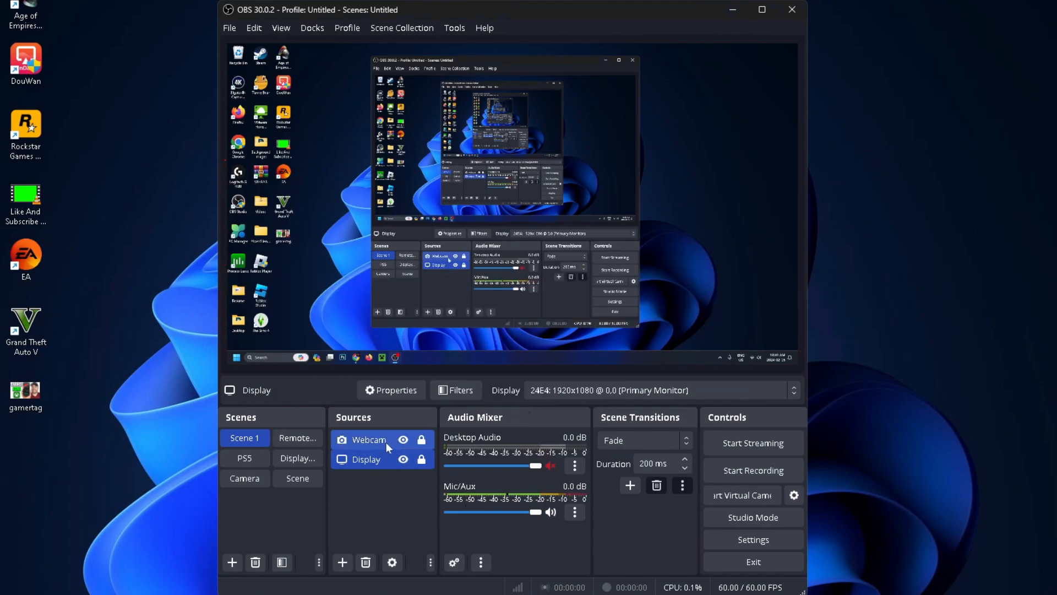
left_click(387, 439, "ctrl")
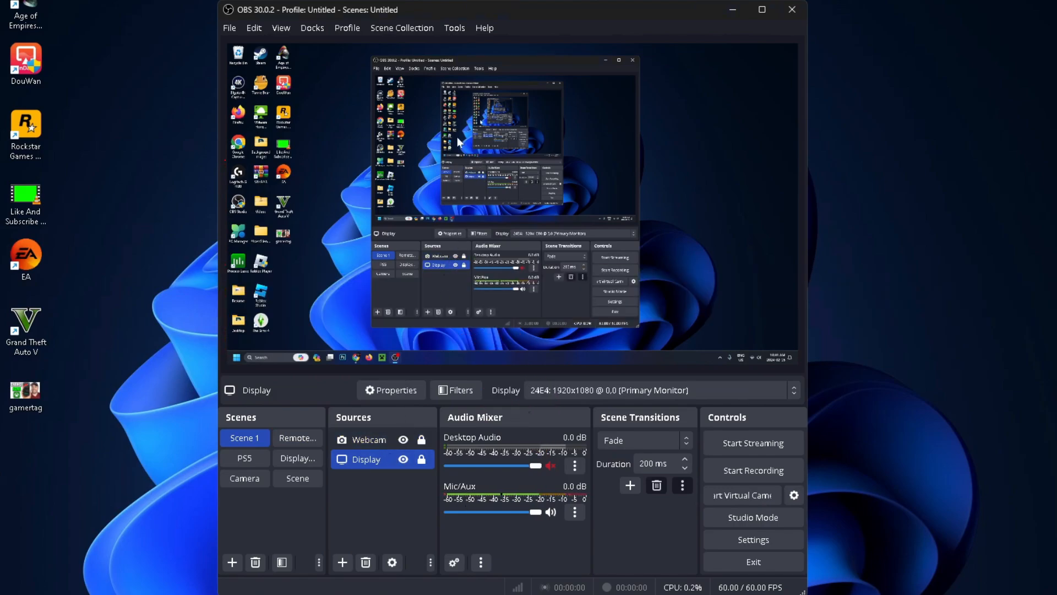
Start the Auto-Configuration Wizard, choose to optimize just for recording and continue to the video settings.
left_click(451, 35)
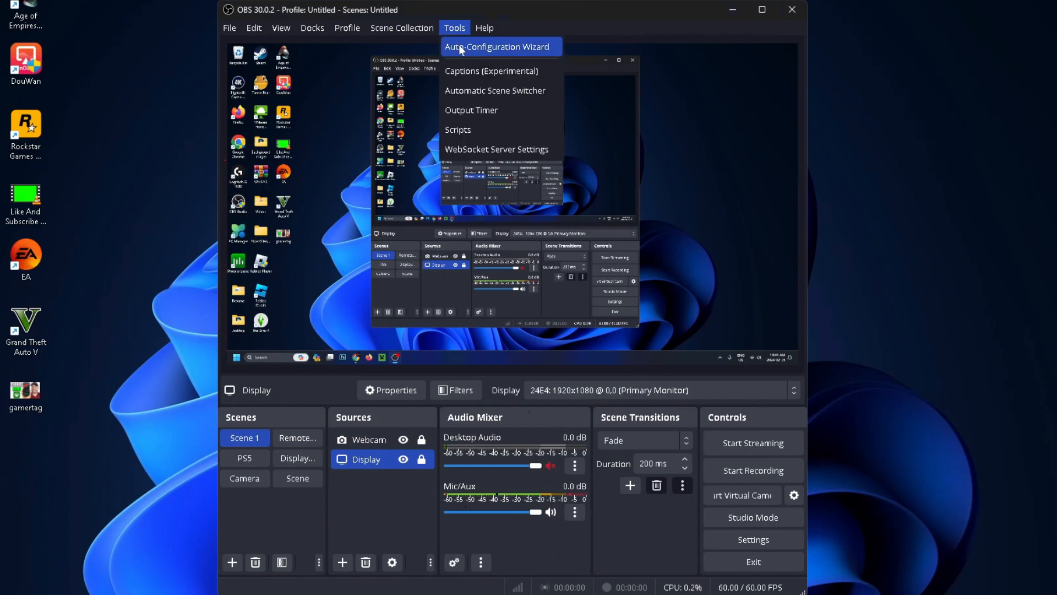
left_click(462, 48)
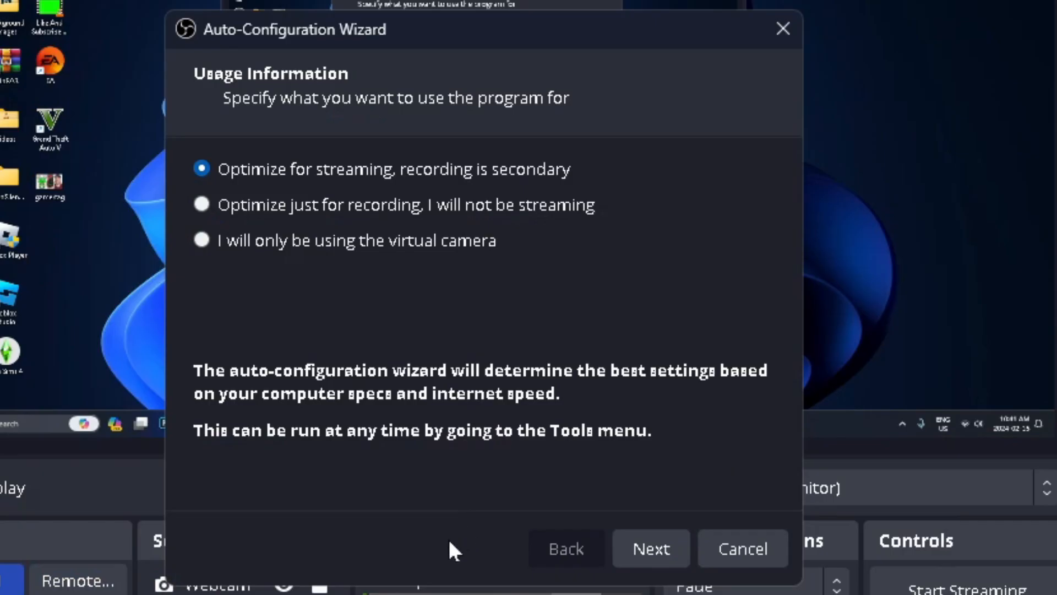
left_click(201, 204)
left_click(660, 549)
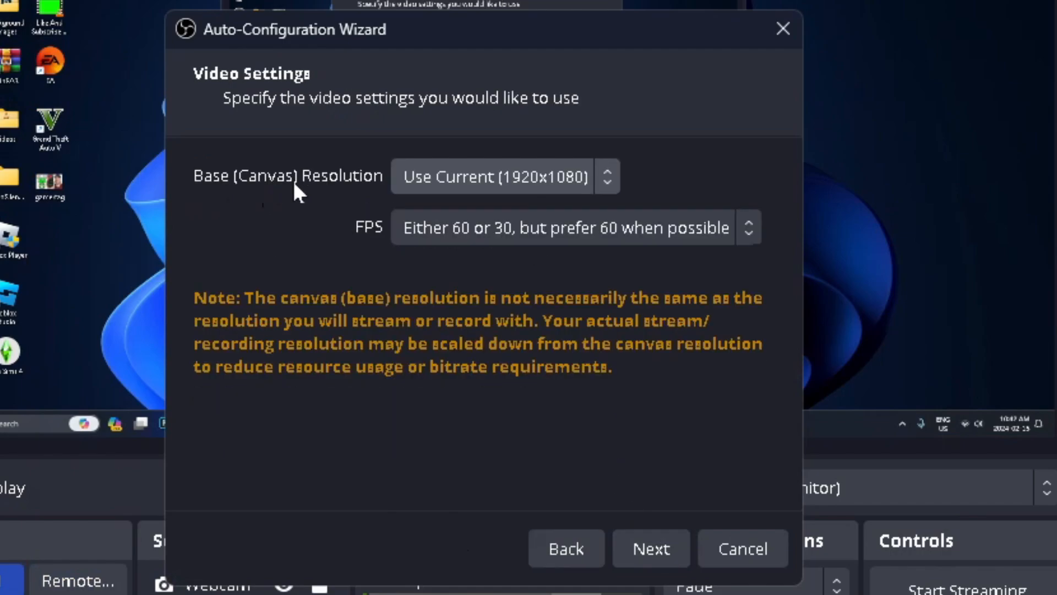
Set the wizard's base resolution to Use Current (1920x1080) and FPS to Use Current (60), and apply the settings it determines.
left_click(517, 185)
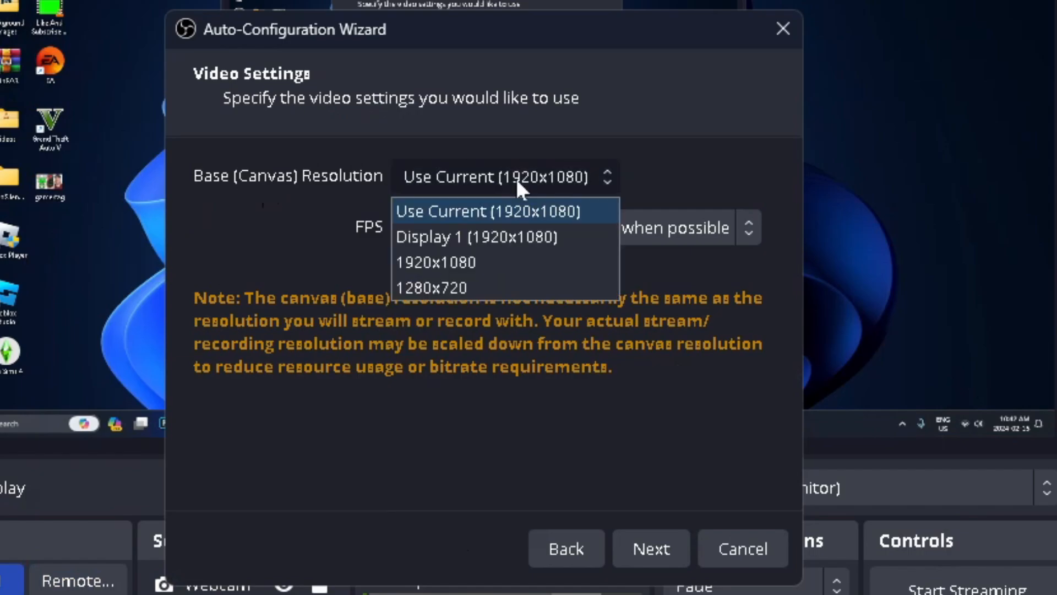
left_click(556, 212)
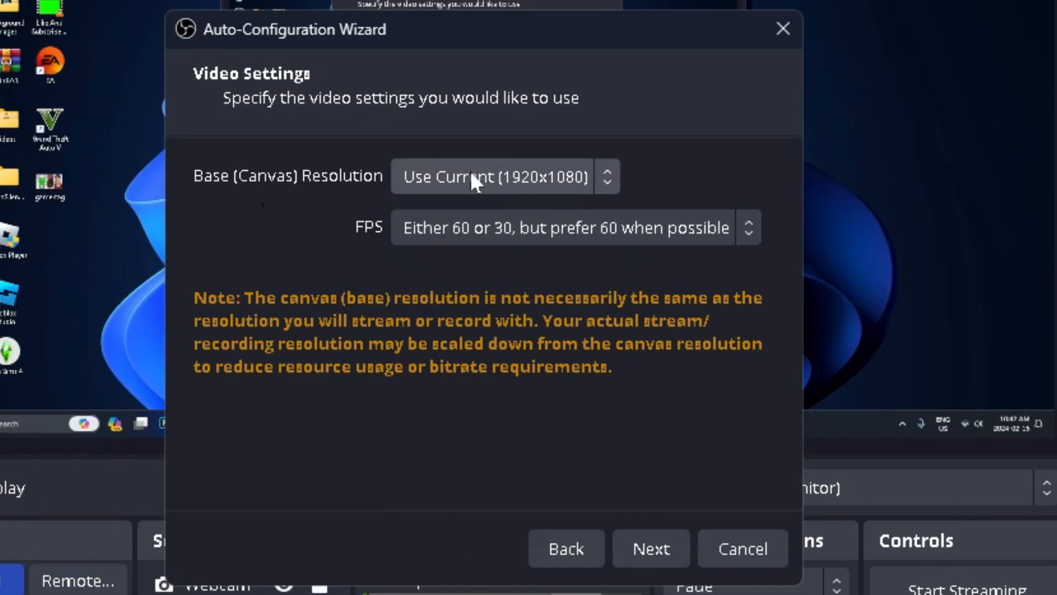
left_click(563, 230)
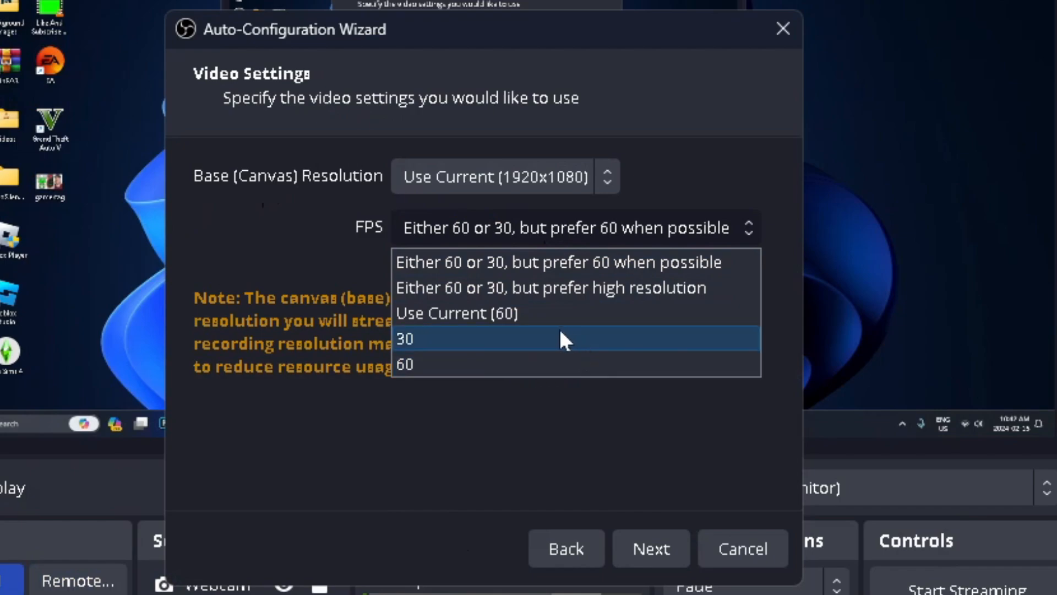
left_click(517, 312)
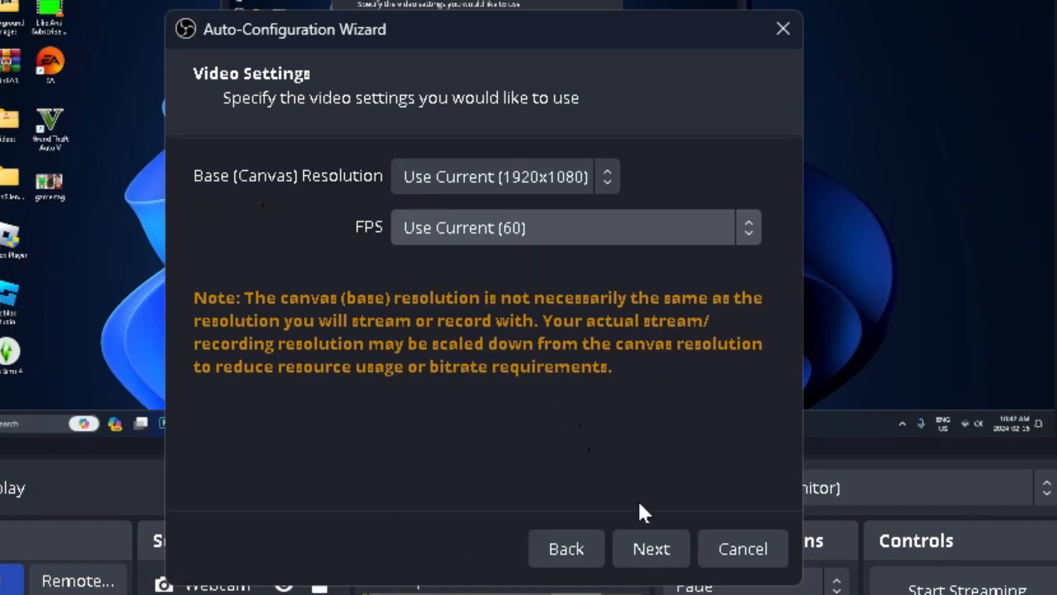
left_click(670, 538)
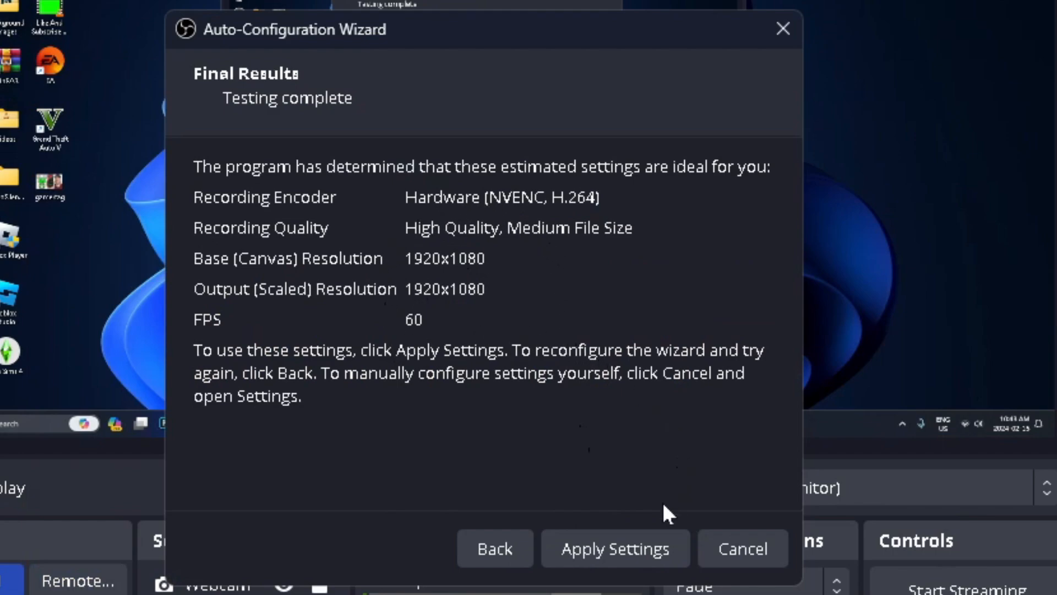
left_click(613, 549)
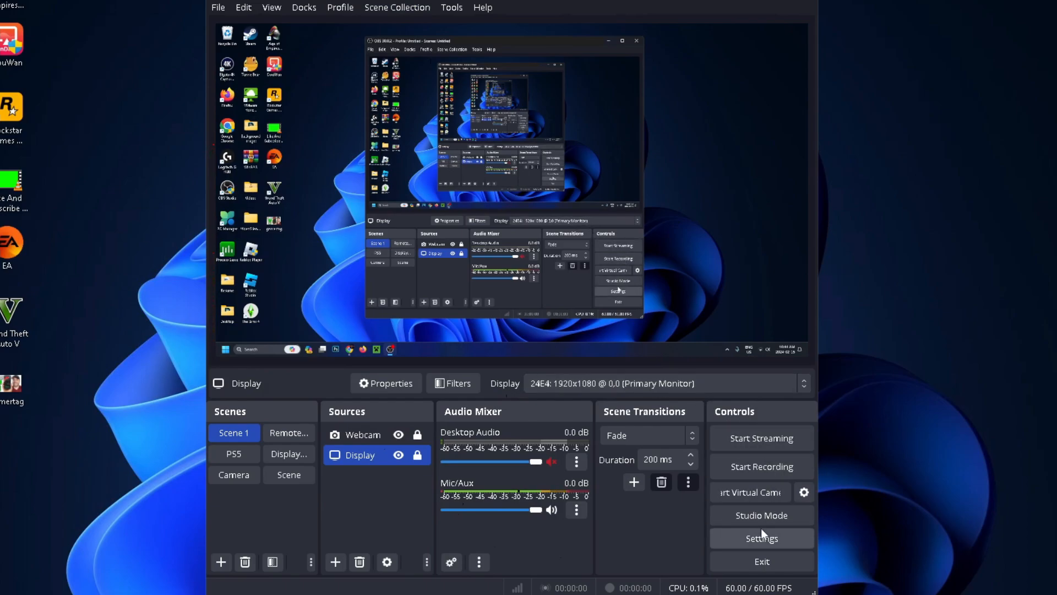
Open the program settings and examine the Output settings and the Video resolution and FPS settings.
left_click(758, 536)
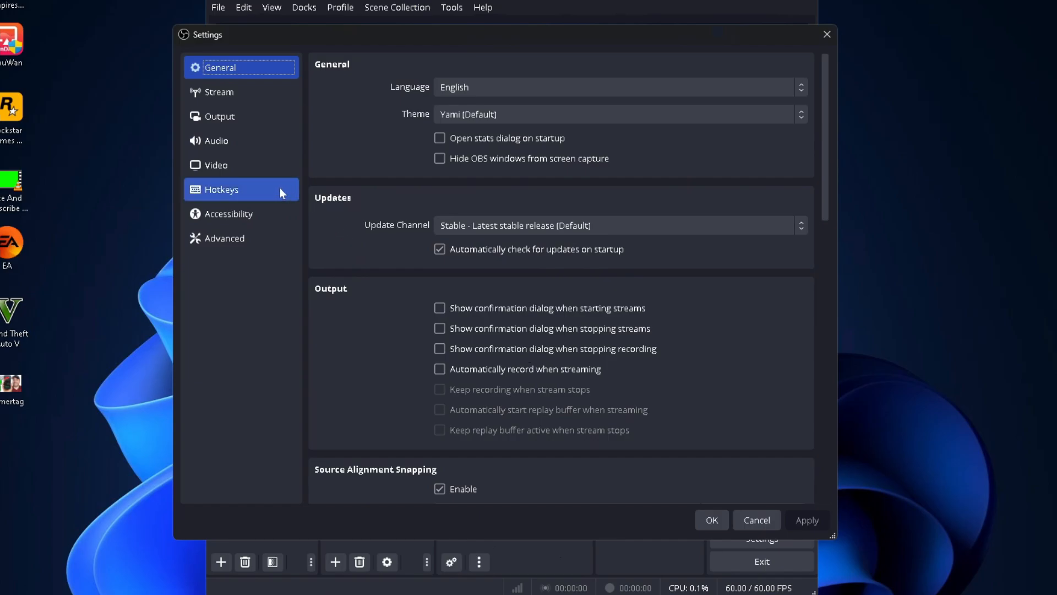
left_click(258, 116)
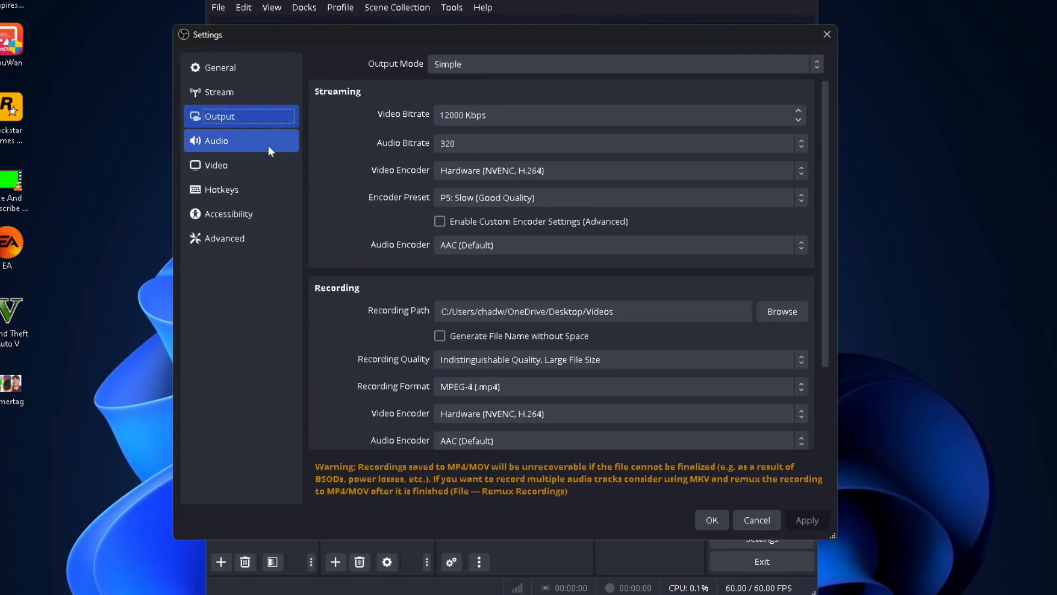
left_click(246, 164)
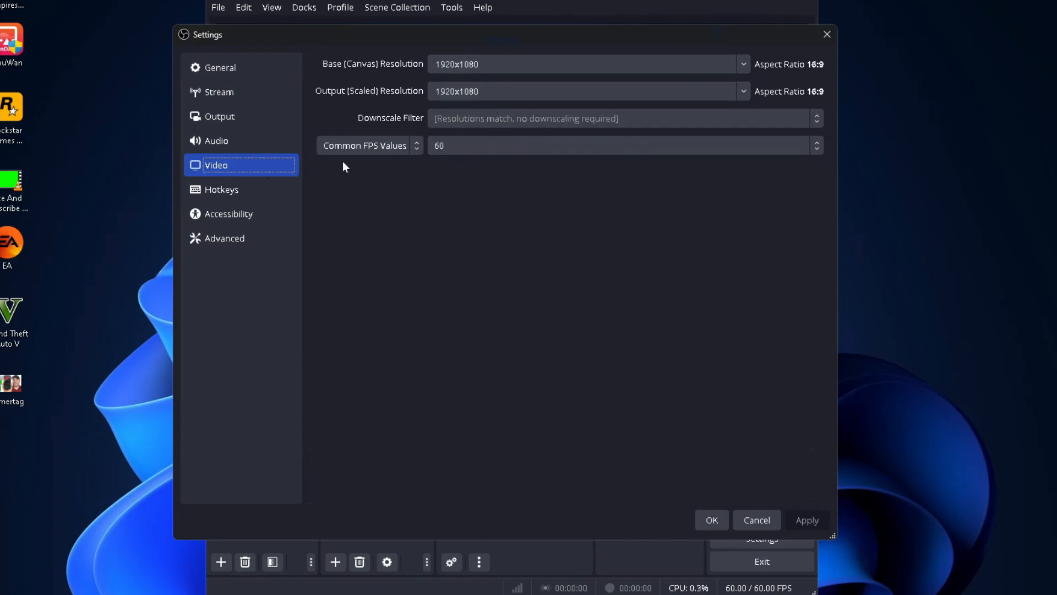
Review the Output settings for recording, check the folder selection for the recording path without changing it, and accept the settings.
left_click(270, 115)
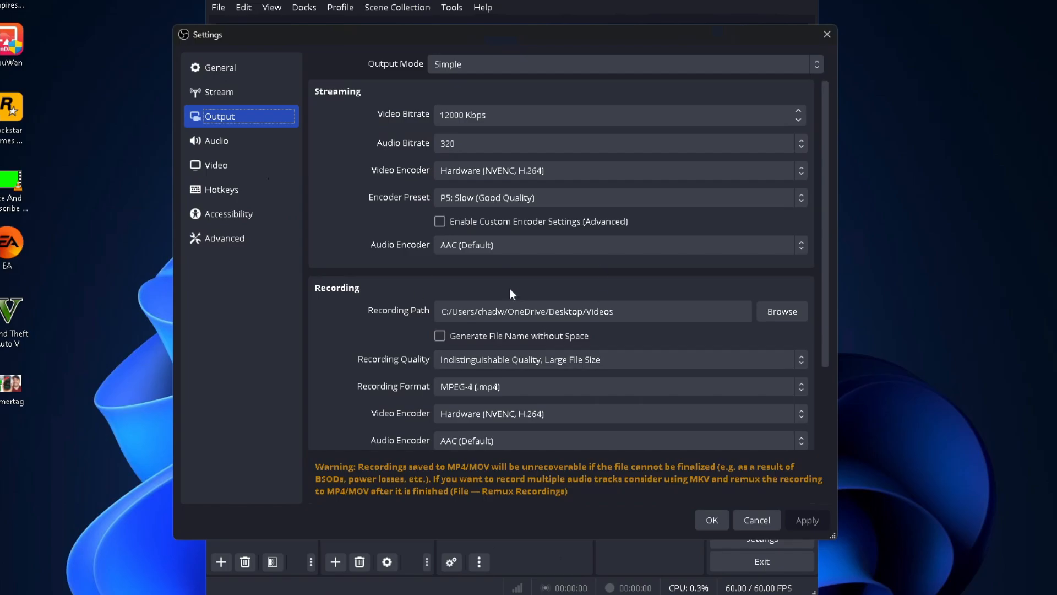
scroll(496, 286, "down", 1)
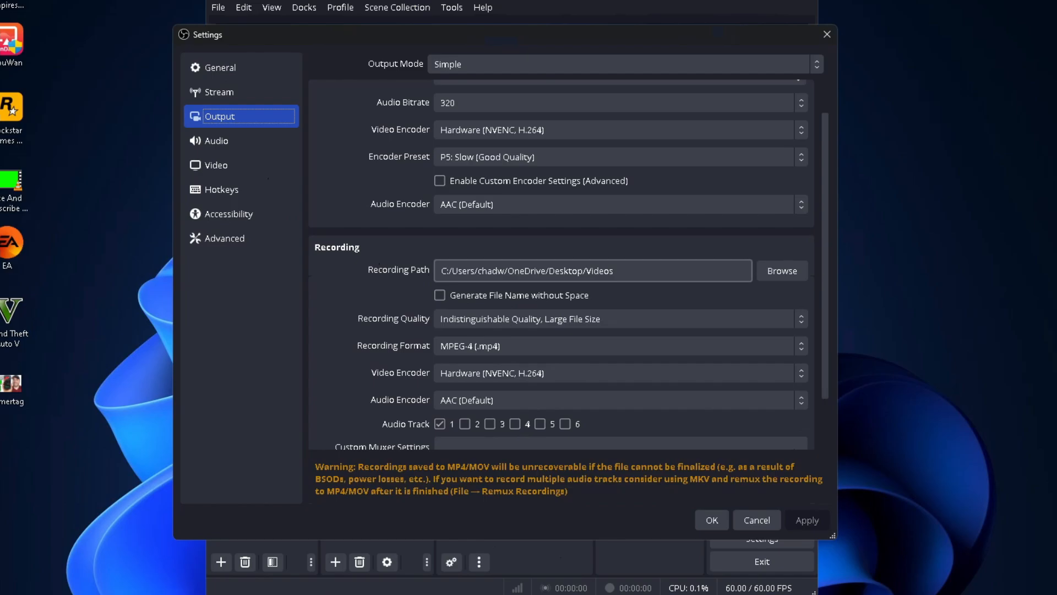
left_click(773, 273)
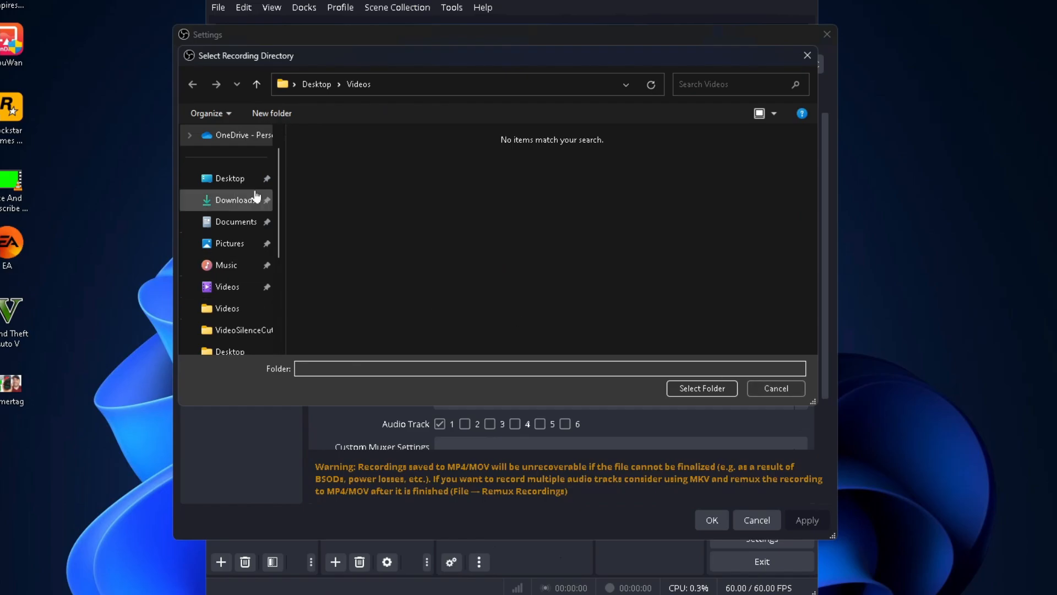
left_click(773, 388)
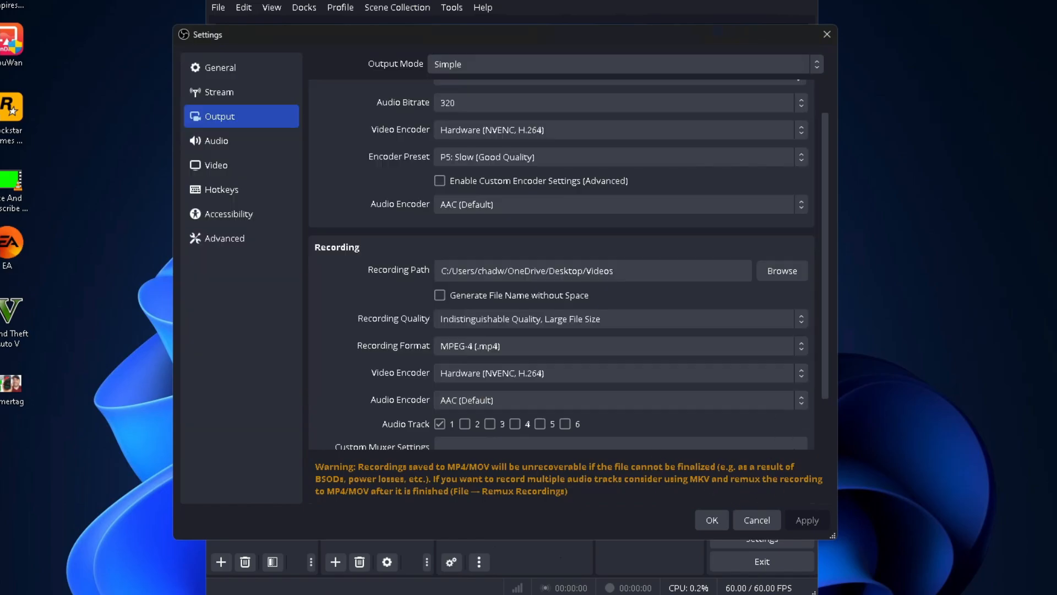
scroll(530, 230, "up", 2)
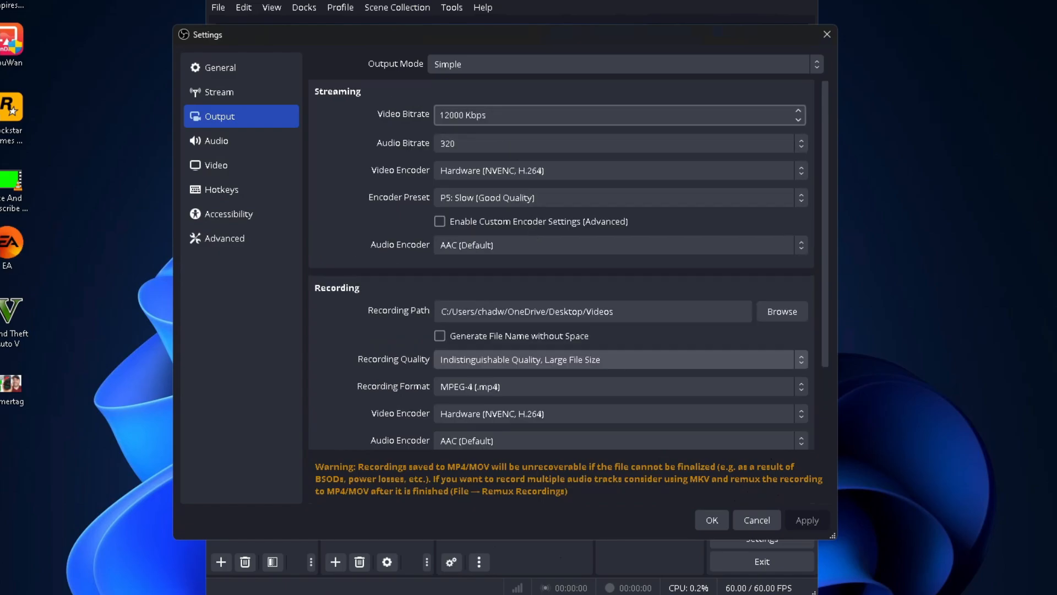
scroll(564, 280, "down", 2)
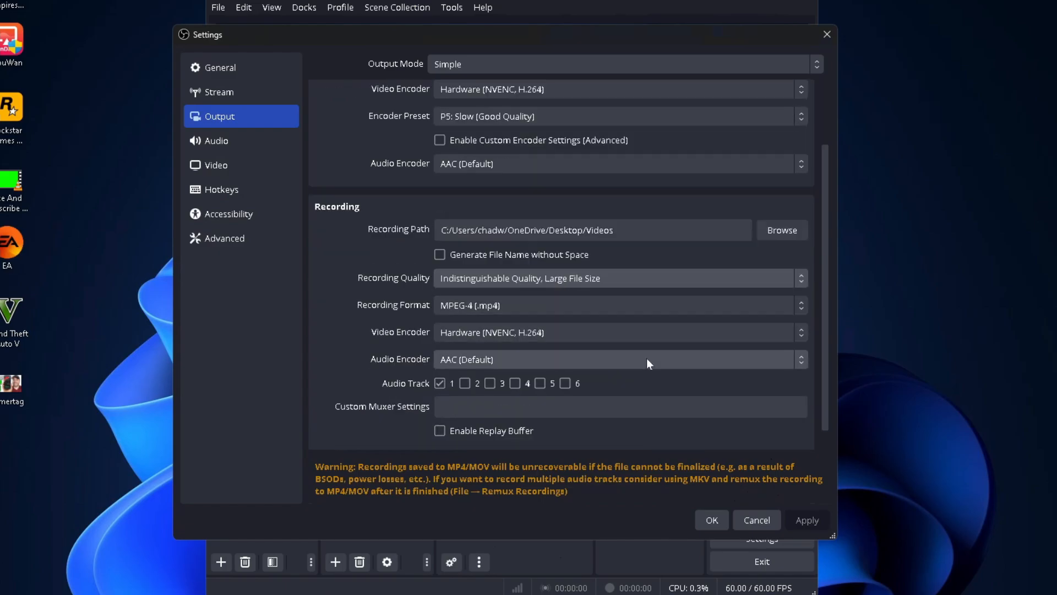
left_click(723, 517)
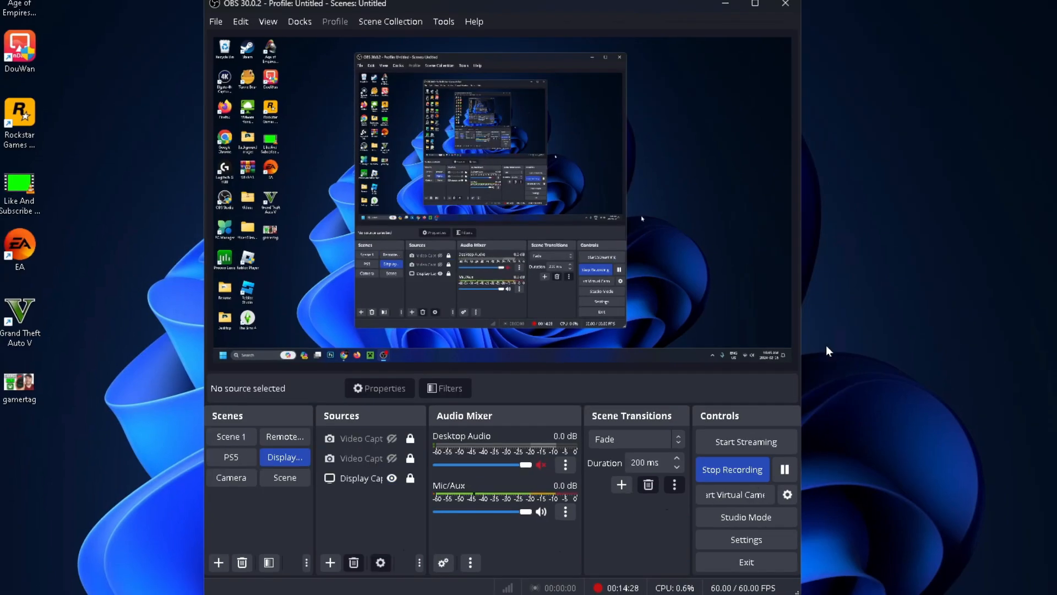